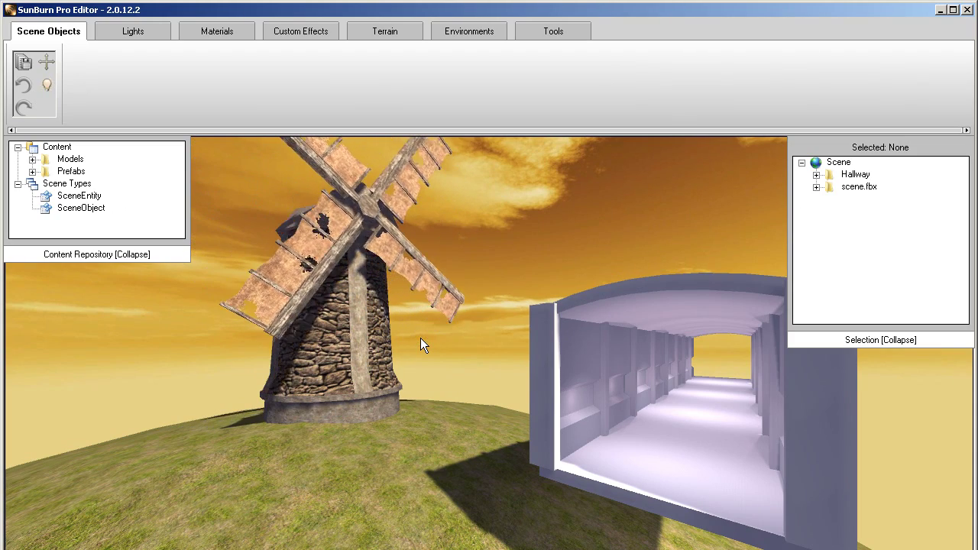
Select the cloth, concrete, rock, roof_windmill, wood_floor and wood_planks materials together in the materials editor and clear the selection.
{"action": "left_click", "coordinate": [243, 38]}
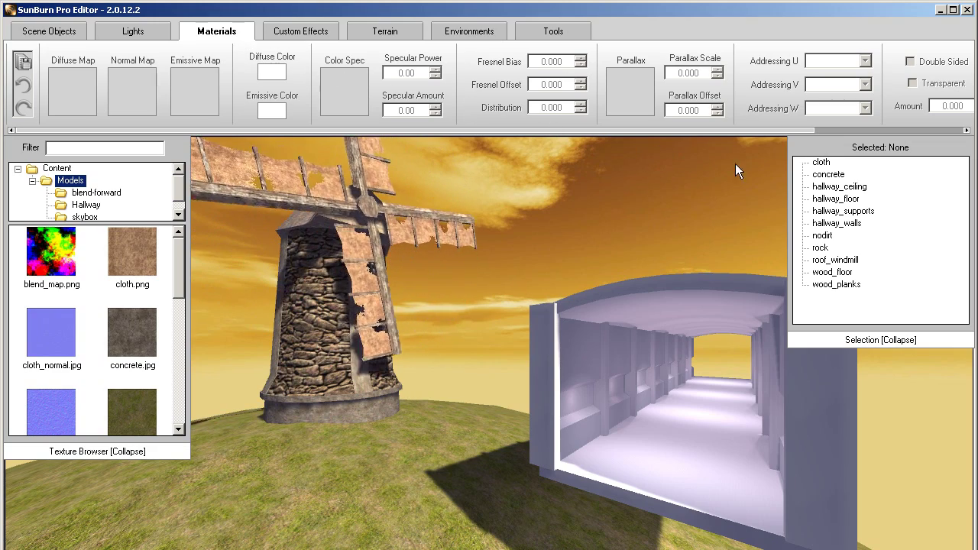
{"action": "left_click", "coordinate": [821, 162]}
{"action": "left_click", "coordinate": [821, 175], "text": "ctrl"}
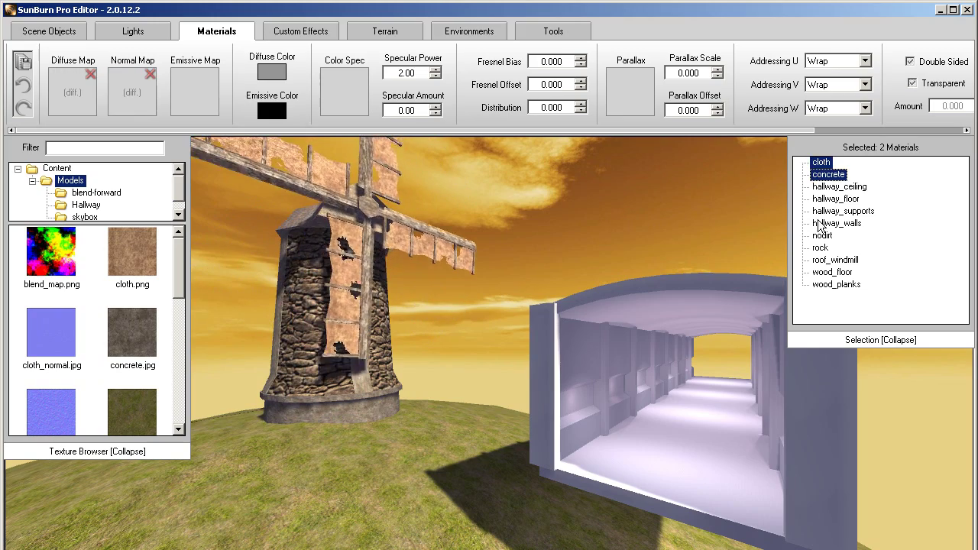
{"action": "left_click", "coordinate": [819, 248], "text": "ctrl"}
{"action": "left_click", "coordinate": [829, 260], "text": "ctrl"}
{"action": "left_click", "coordinate": [819, 272], "text": "ctrl"}
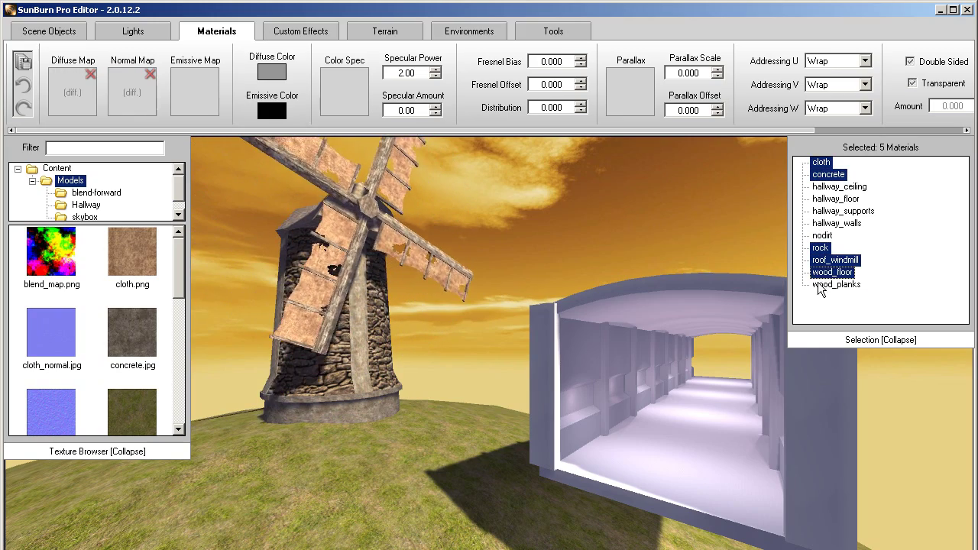
{"action": "left_click", "coordinate": [817, 284], "text": "ctrl"}
{"action": "left_click", "coordinate": [816, 295]}
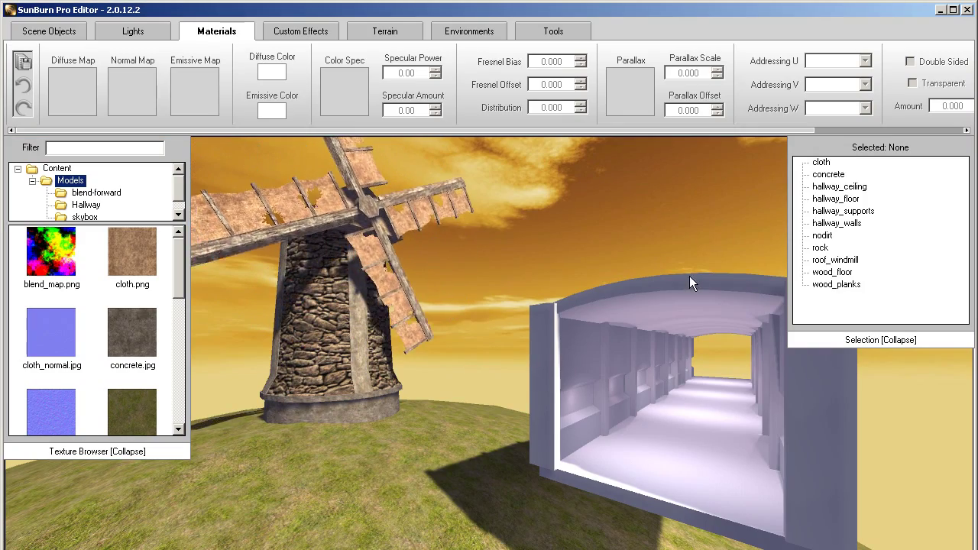
Browse the textures in the blend-forward, Hallway and skybox folders.
{"action": "left_click", "coordinate": [111, 195]}
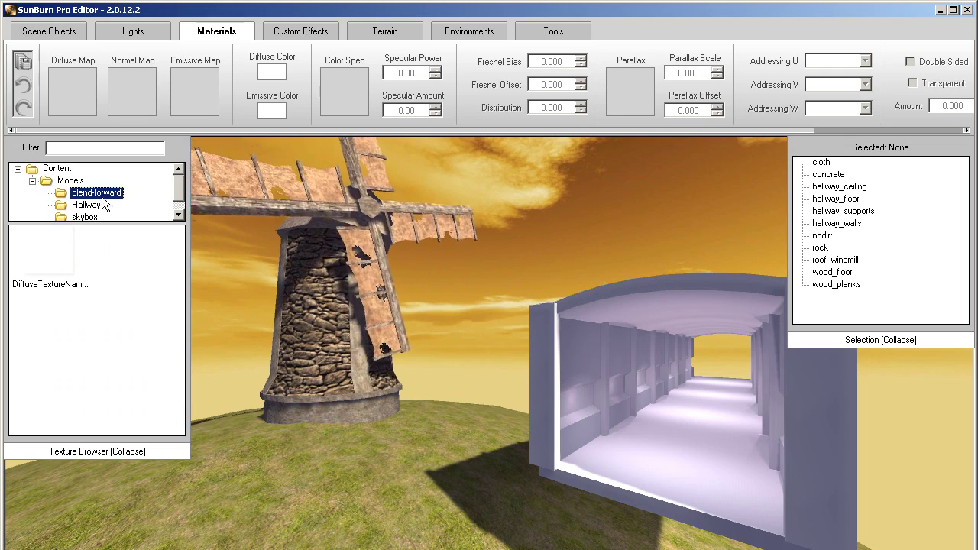
{"action": "left_click", "coordinate": [86, 205]}
{"action": "left_click", "coordinate": [86, 216]}
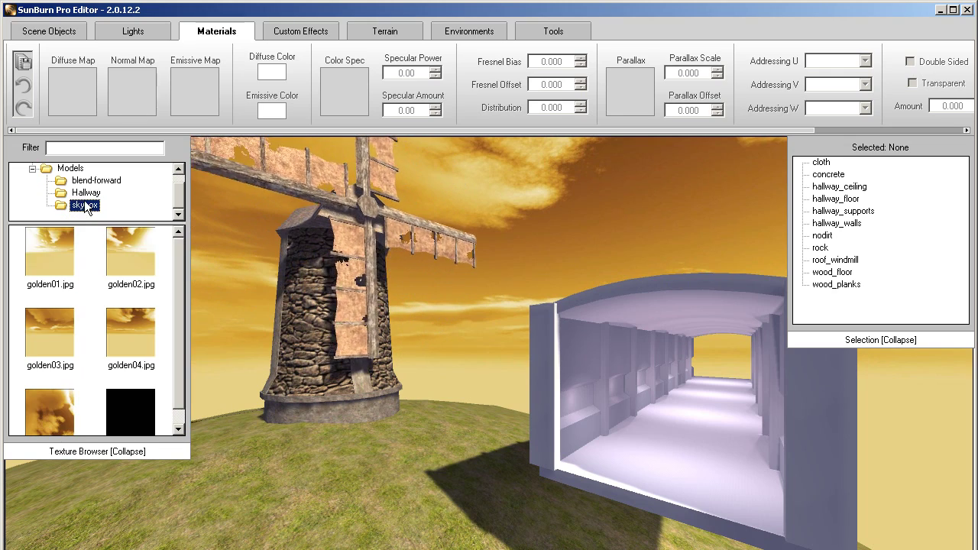
{"action": "left_click", "coordinate": [86, 192]}
{"action": "left_click_drag", "start_coordinate": [181, 250], "coordinate": [179, 329]}
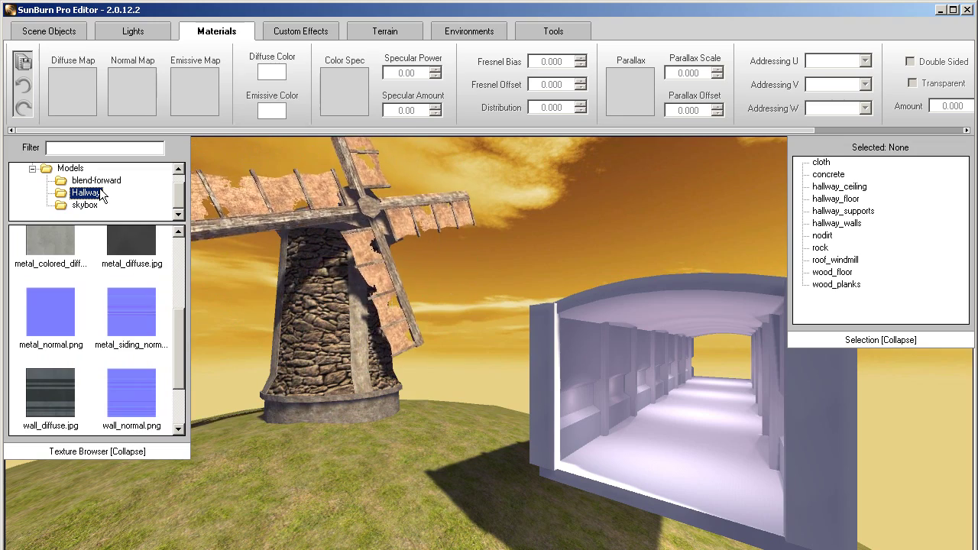
Make the Models folder show the textures from its subfolders as well.
{"action": "left_click", "coordinate": [80, 170]}
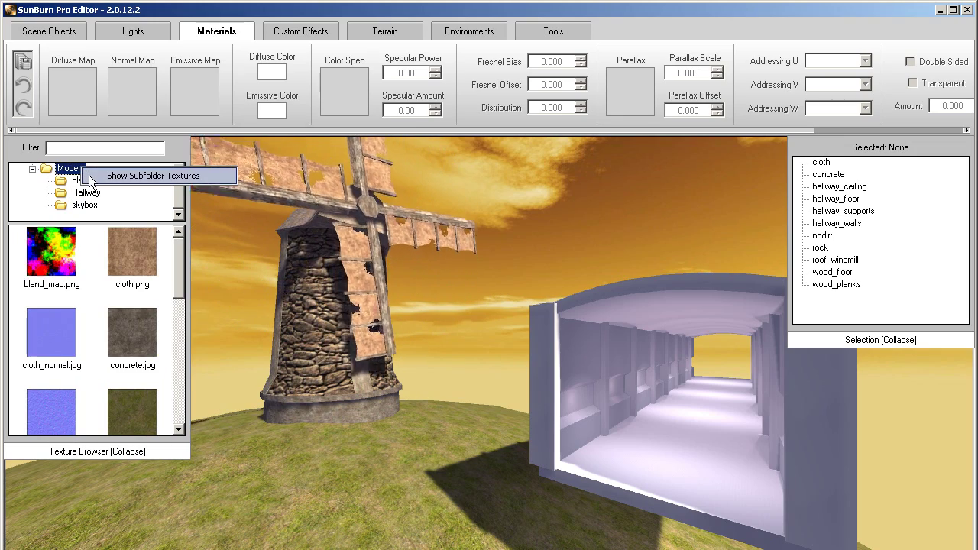
{"action": "left_click", "coordinate": [107, 176]}
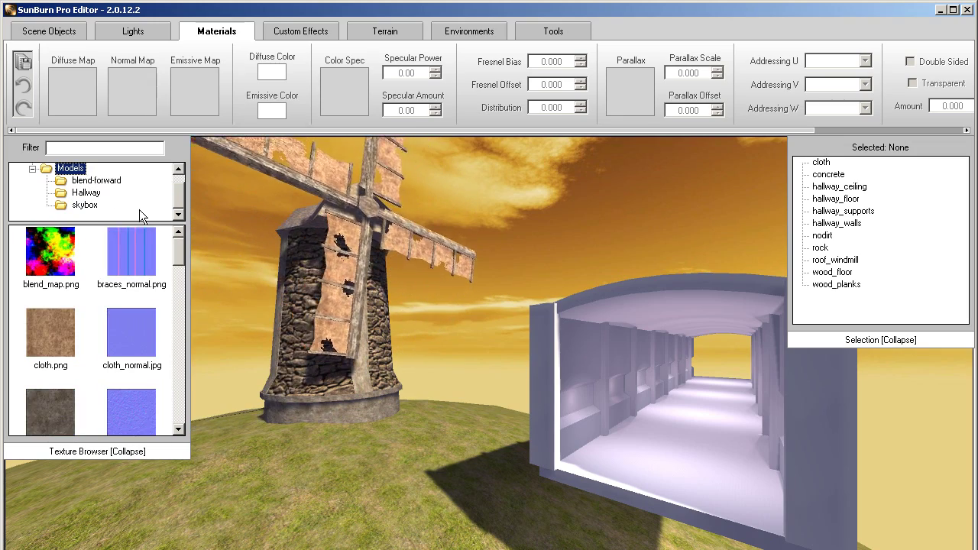
{"action": "mouse_move", "coordinate": [179, 250]}
{"action": "left_mouse_down"}
{"action": "mouse_move", "coordinate": [179, 324]}
{"action": "mouse_move", "coordinate": [180, 245]}
{"action": "left_mouse_up"}
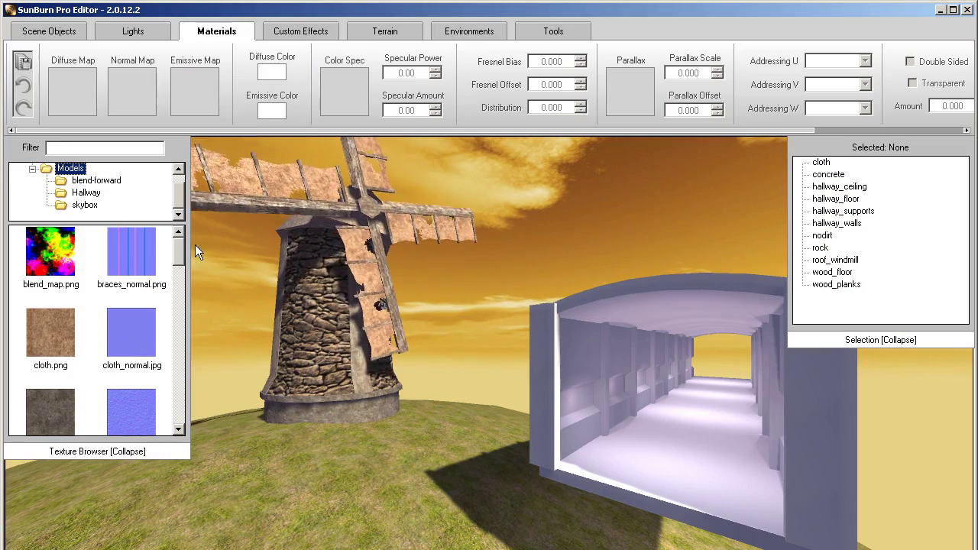
Assign the cloth.png texture as the diffuse map of the rock material.
{"action": "left_click", "coordinate": [823, 275]}
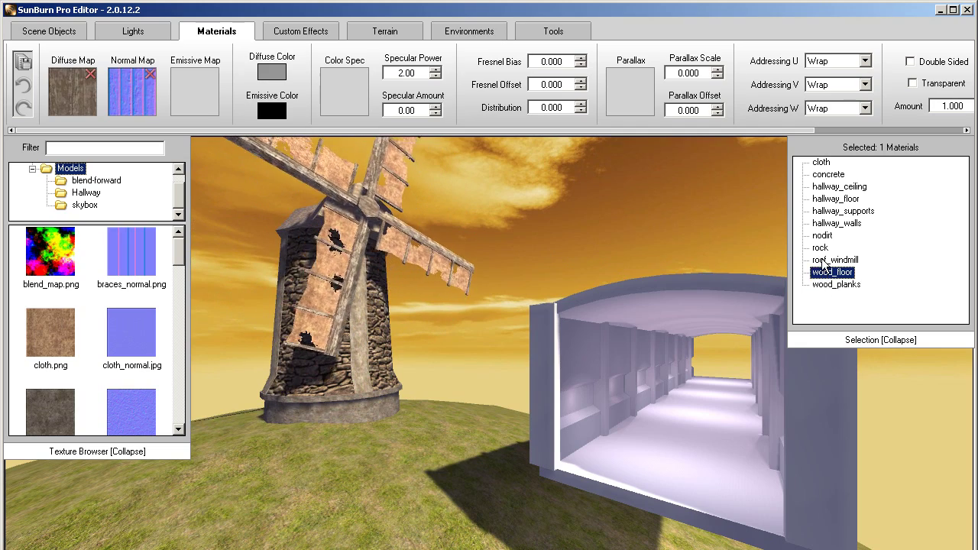
{"action": "left_click", "coordinate": [821, 248]}
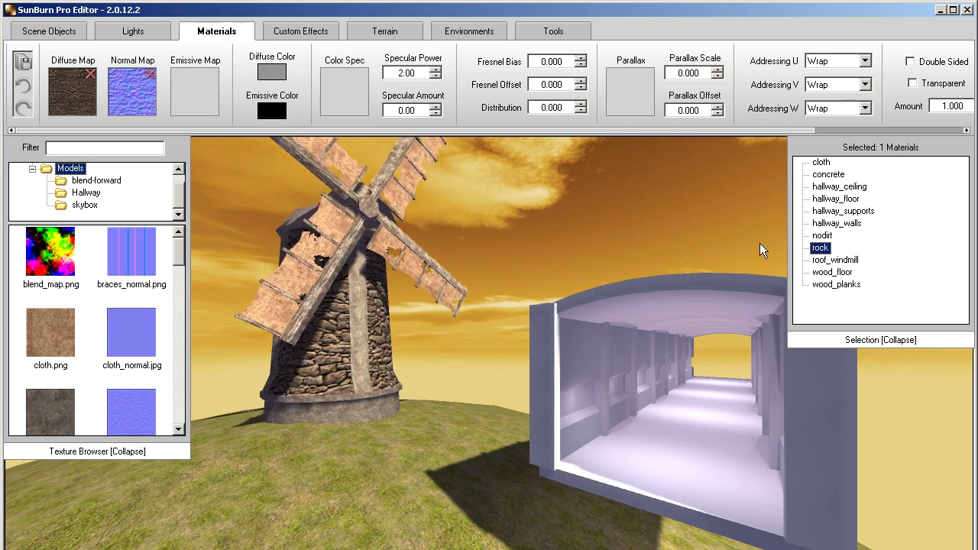
{"action": "left_click_drag", "start_coordinate": [64, 325], "coordinate": [80, 123]}
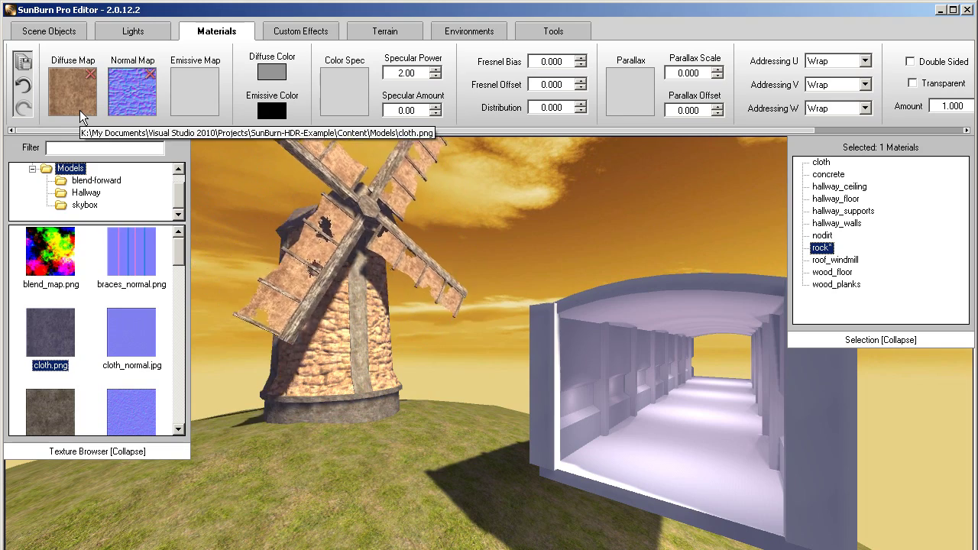
Preview the rock material's cloth.png diffuse map, compare its color and alpha channels, and close the preview.
{"action": "double_click", "coordinate": [80, 110]}
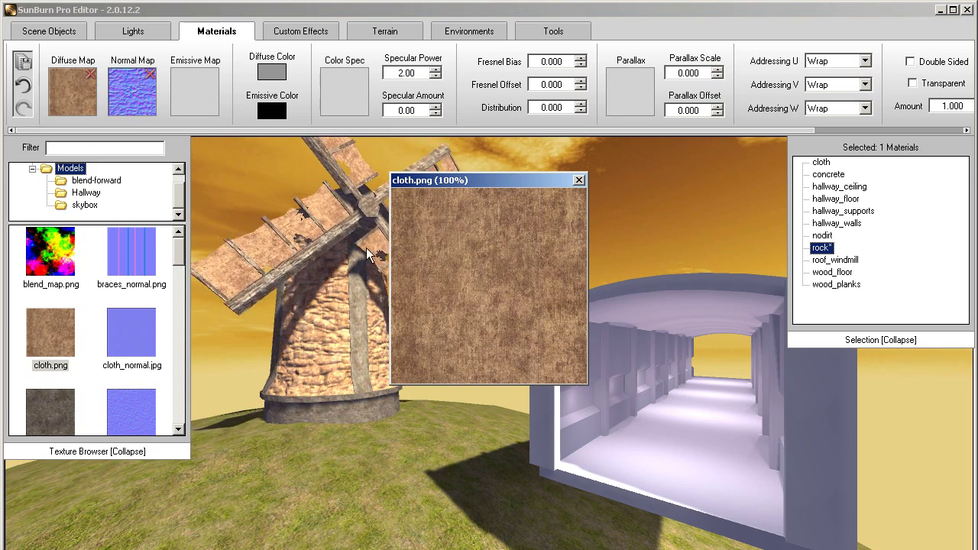
{"action": "left_click", "coordinate": [423, 271]}
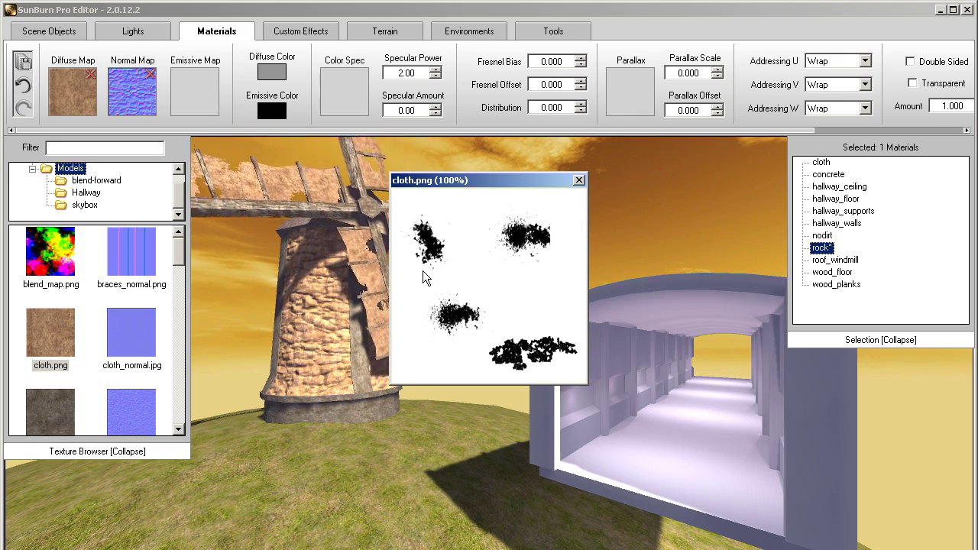
{"action": "left_click", "coordinate": [423, 272]}
{"action": "left_click", "coordinate": [422, 271]}
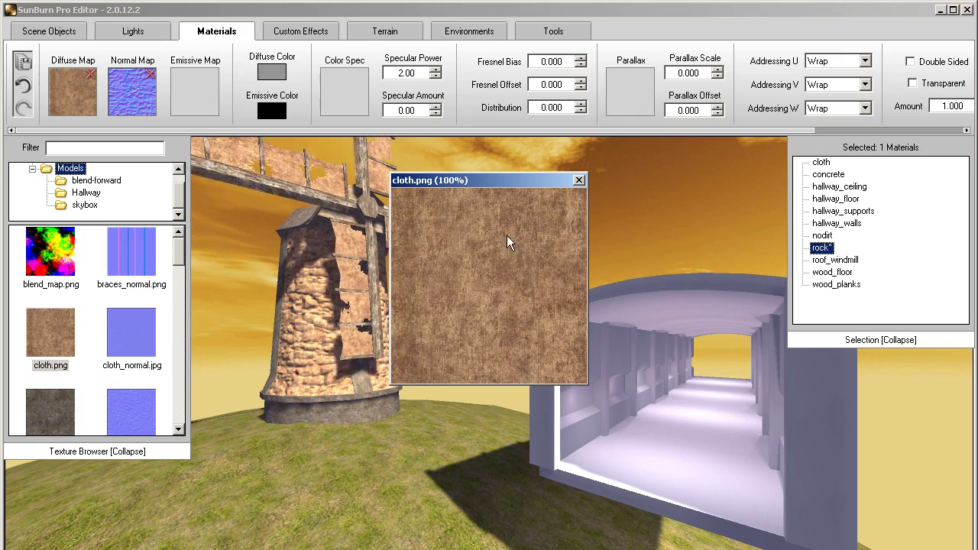
{"action": "left_click", "coordinate": [578, 180]}
Turn on material highlighting for the hallway_supports material inside the hallway.
{"action": "mouse_move", "coordinate": [589, 182]}
{"action": "right_mouse_down"}
{"action": "mouse_move", "coordinate": [596, 187]}
{"action": "mouse_move", "coordinate": [588, 182]}
{"action": "right_mouse_up"}
{"action": "key", "text": "w"}
{"action": "key", "text": "w"}
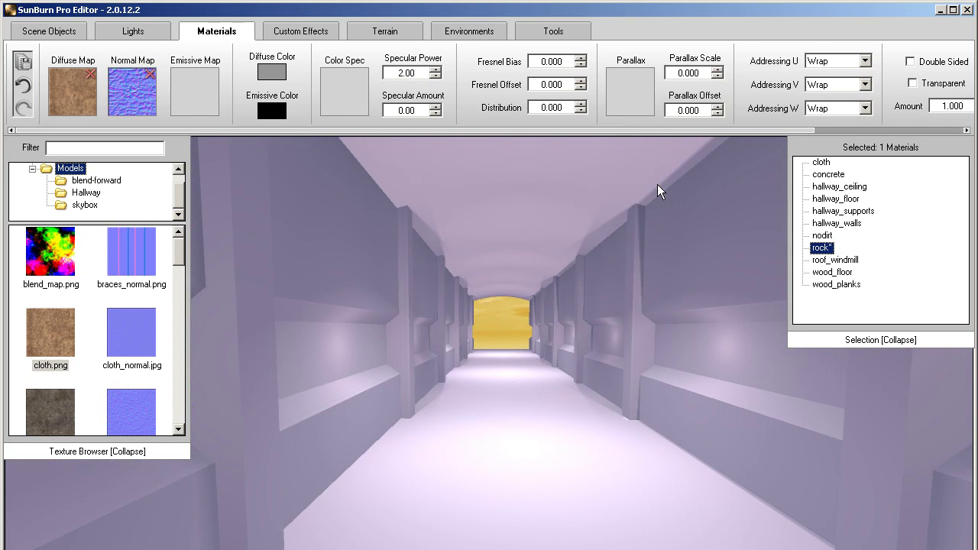
{"action": "left_click", "coordinate": [850, 210]}
{"action": "right_click", "coordinate": [851, 213]}
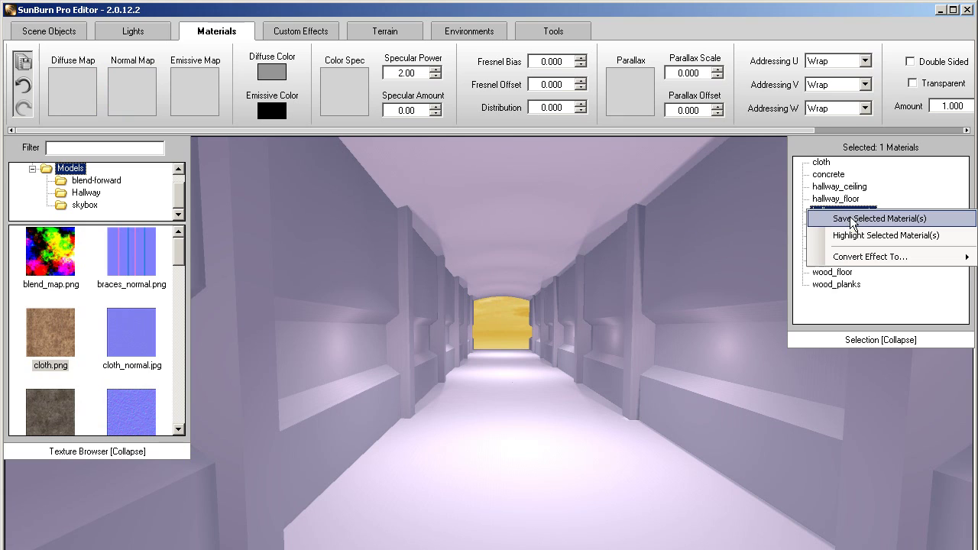
{"action": "left_click", "coordinate": [850, 236]}
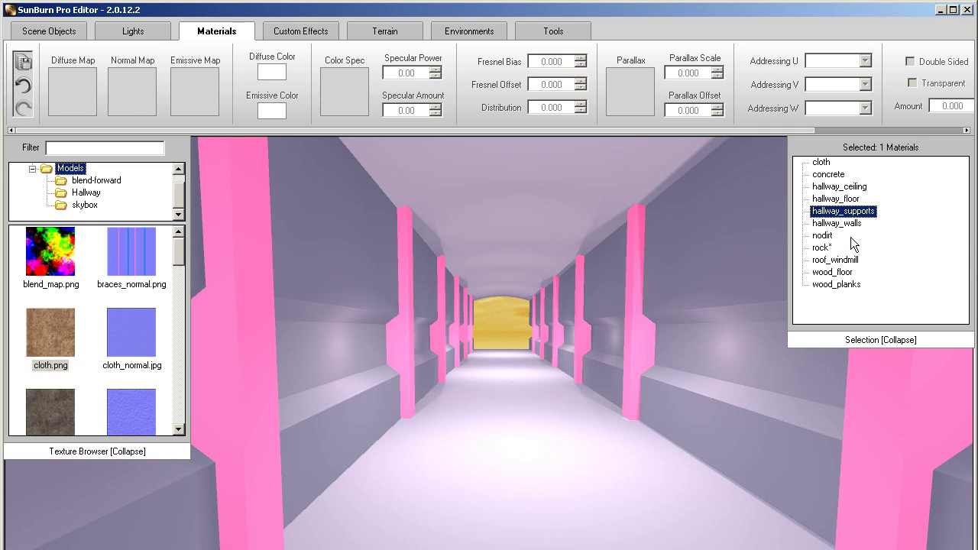
Highlight the hallway_floor, hallway_ceiling and hallway_walls materials one after another and turn material highlighting off.
{"action": "left_click", "coordinate": [848, 201]}
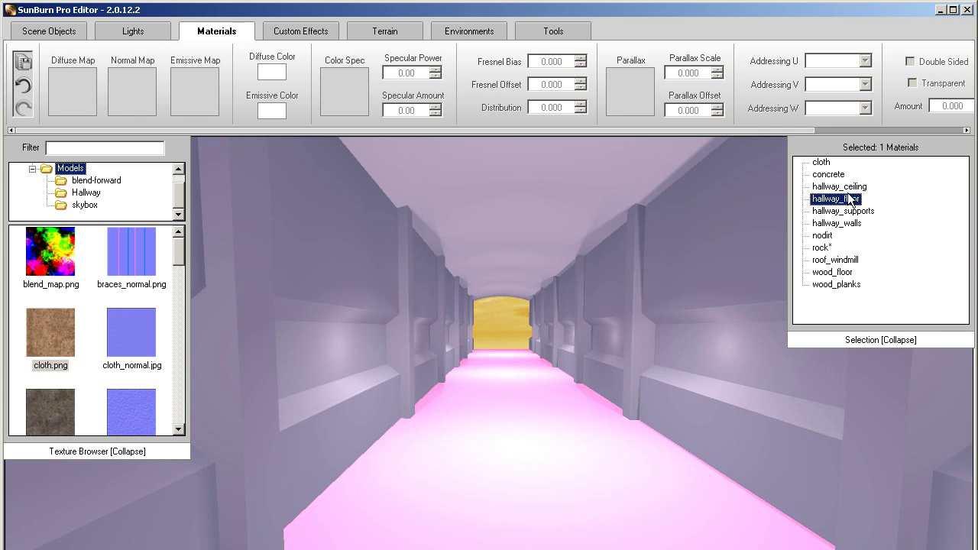
{"action": "left_click", "coordinate": [848, 187]}
{"action": "left_click", "coordinate": [842, 200]}
{"action": "left_click", "coordinate": [837, 224]}
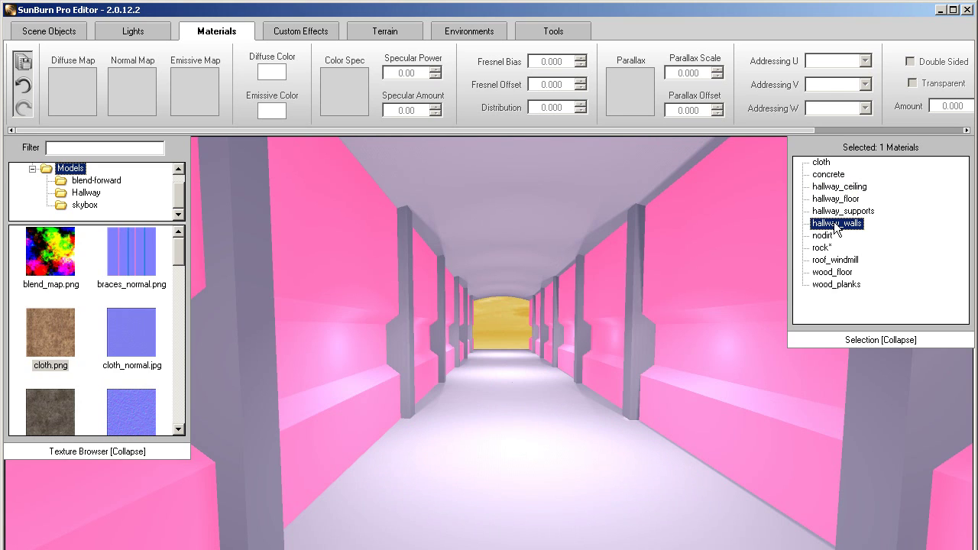
{"action": "right_click", "coordinate": [835, 225]}
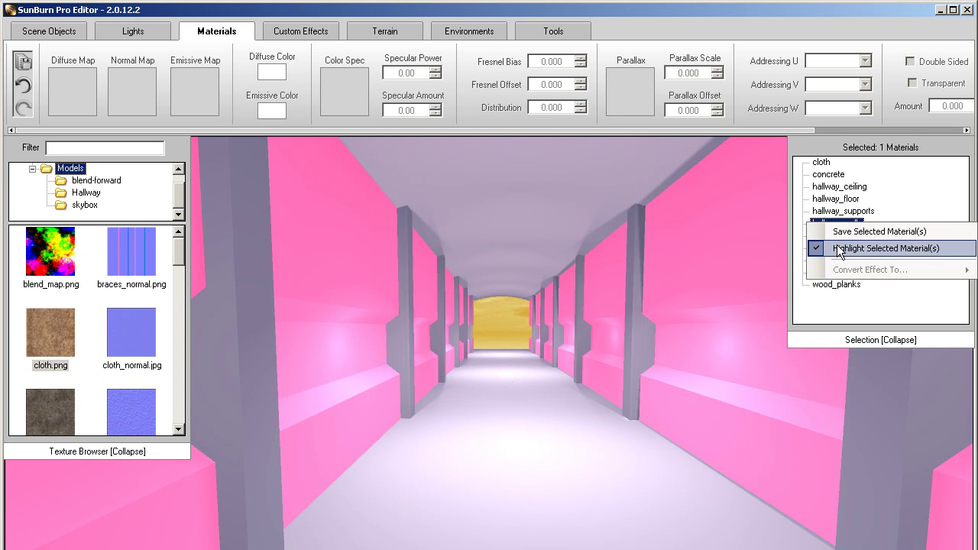
{"action": "left_click", "coordinate": [837, 248]}
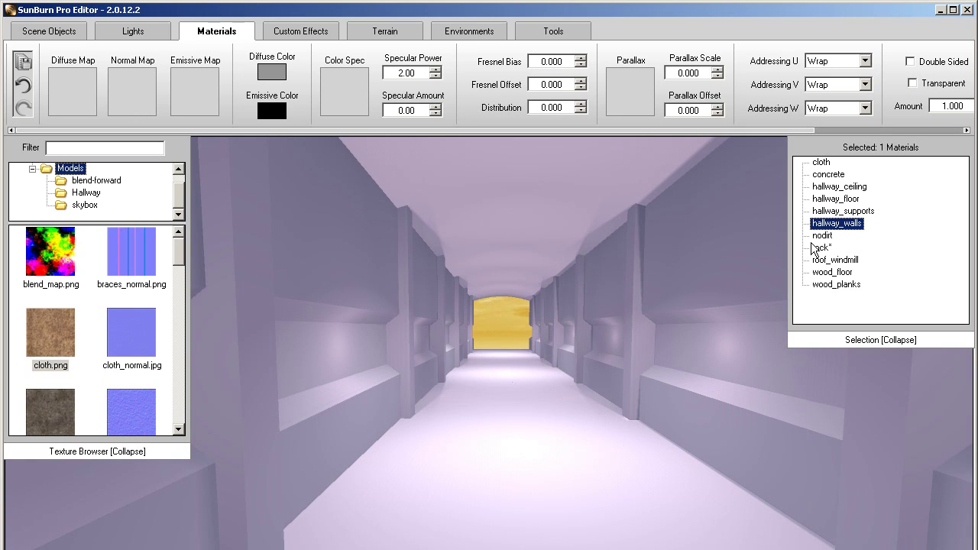
Assign wall_diffuse.jpg as the diffuse map and detail_normal.png as the normal map of the hallway_walls material.
{"action": "left_click", "coordinate": [96, 194]}
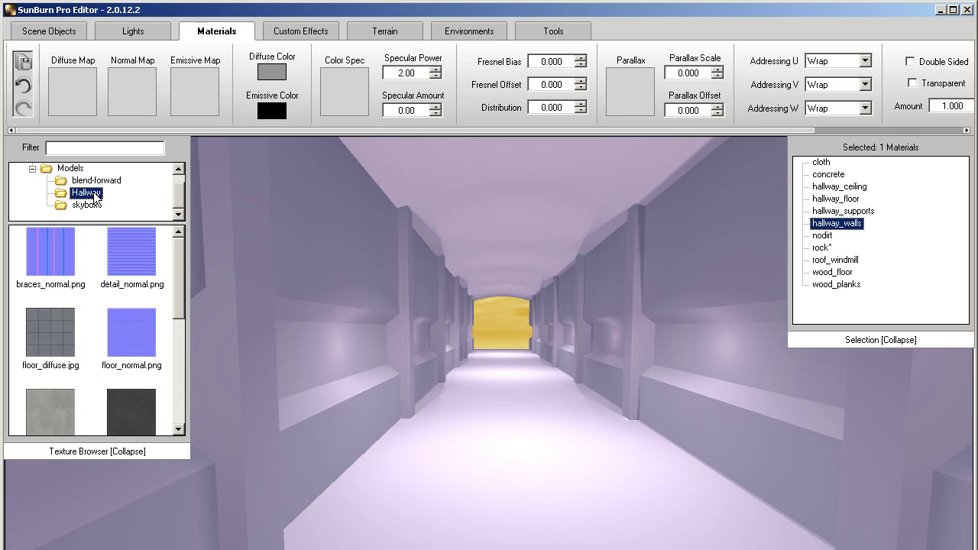
{"action": "left_click_drag", "start_coordinate": [178, 245], "coordinate": [178, 353]}
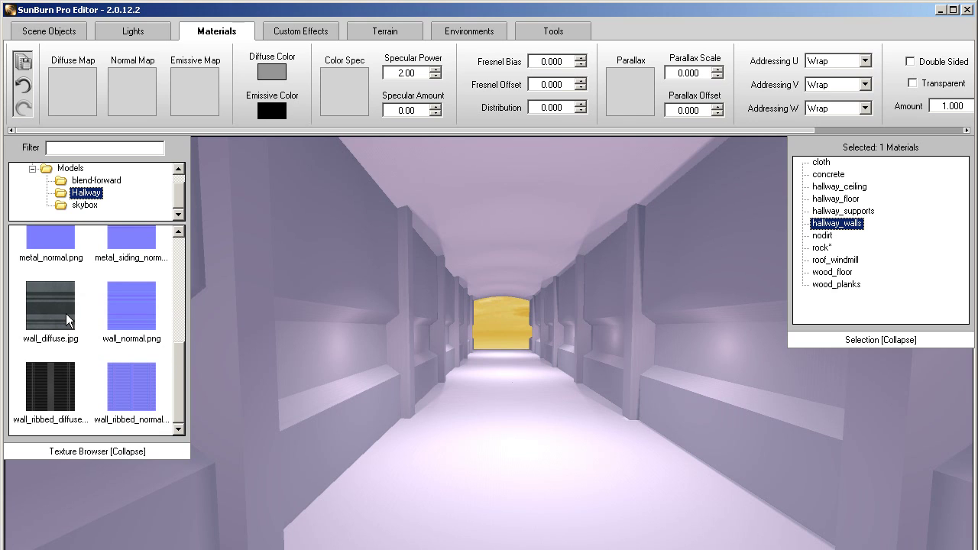
{"action": "left_click_drag", "start_coordinate": [65, 313], "coordinate": [65, 121]}
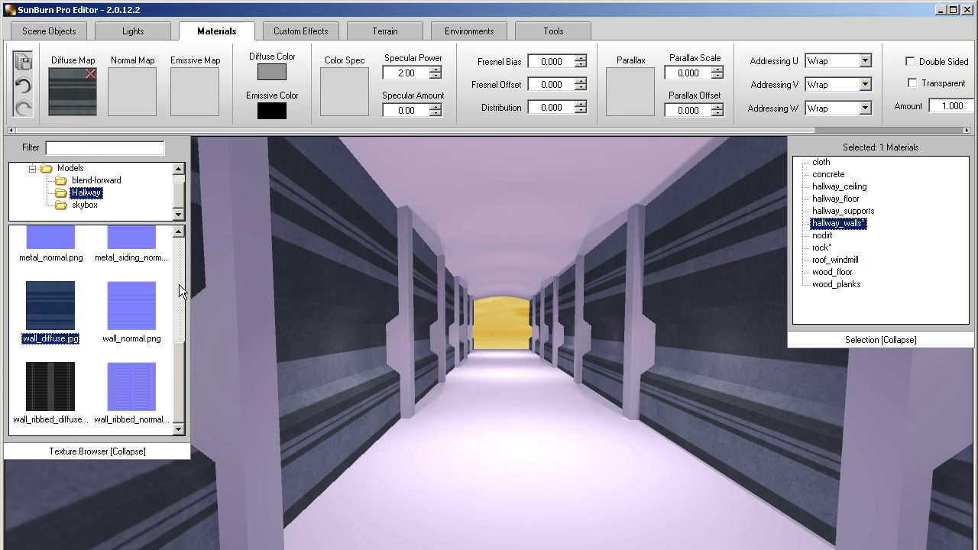
{"action": "left_click_drag", "start_coordinate": [180, 342], "coordinate": [131, 93]}
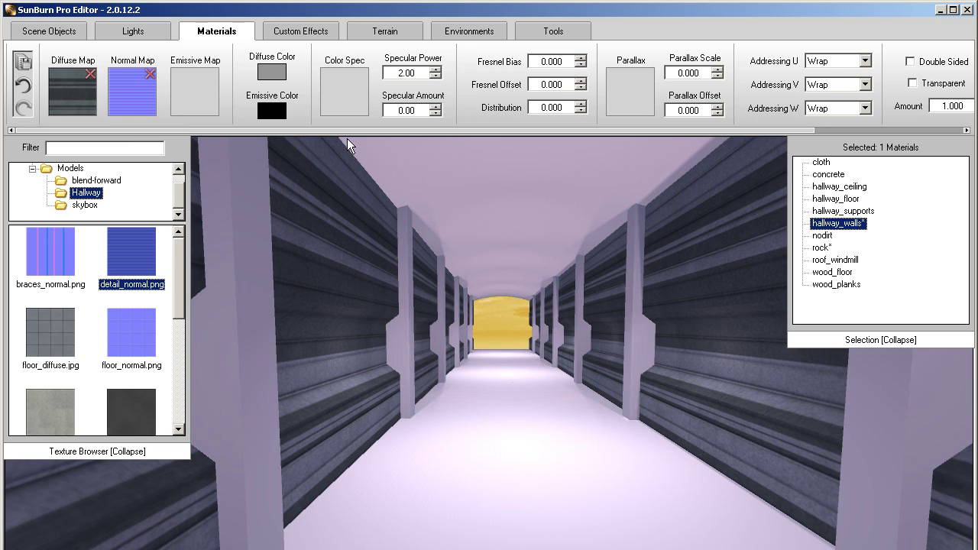
Set the hallway_walls material's specular amount to 1 and its specular power to 21.50.
{"action": "double_click", "coordinate": [413, 112]}
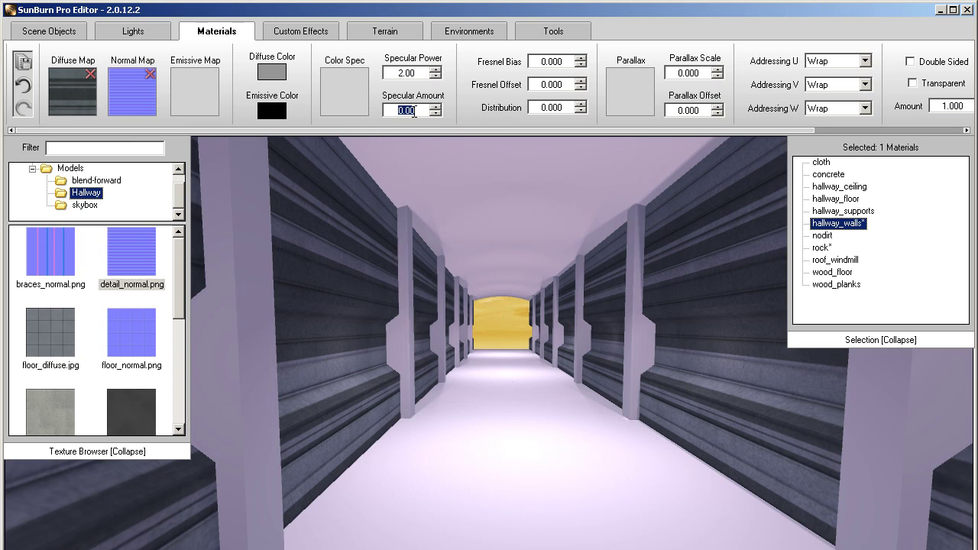
{"action": "type", "text": "1"}
{"action": "key", "text": "Return"}
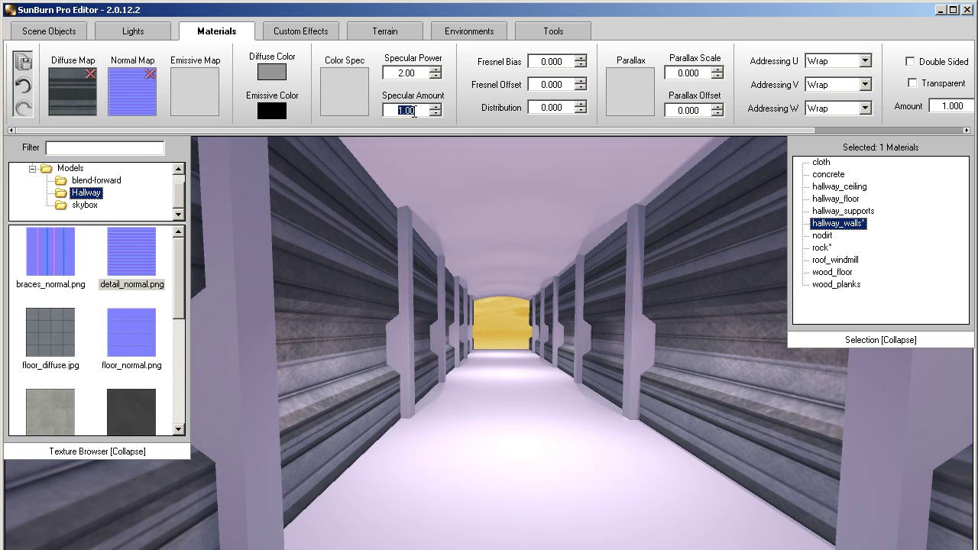
{"action": "left_click", "coordinate": [413, 73]}
{"action": "scroll", "coordinate": [416, 74], "scroll_direction": "up", "scroll_amount": 3}
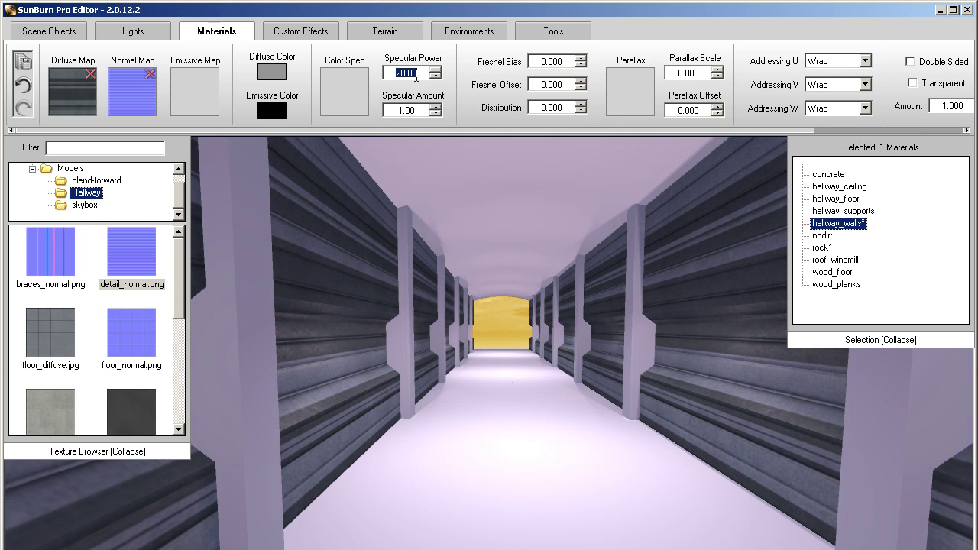
{"action": "scroll", "coordinate": [416, 74], "scroll_direction": "up", "scroll_amount": 3}
Try a specular amount of 3.25 on the hallway_walls material and reduce it to 1.90.
{"action": "left_click", "coordinate": [421, 107]}
{"action": "scroll", "coordinate": [420, 108], "scroll_direction": "up", "scroll_amount": 9}
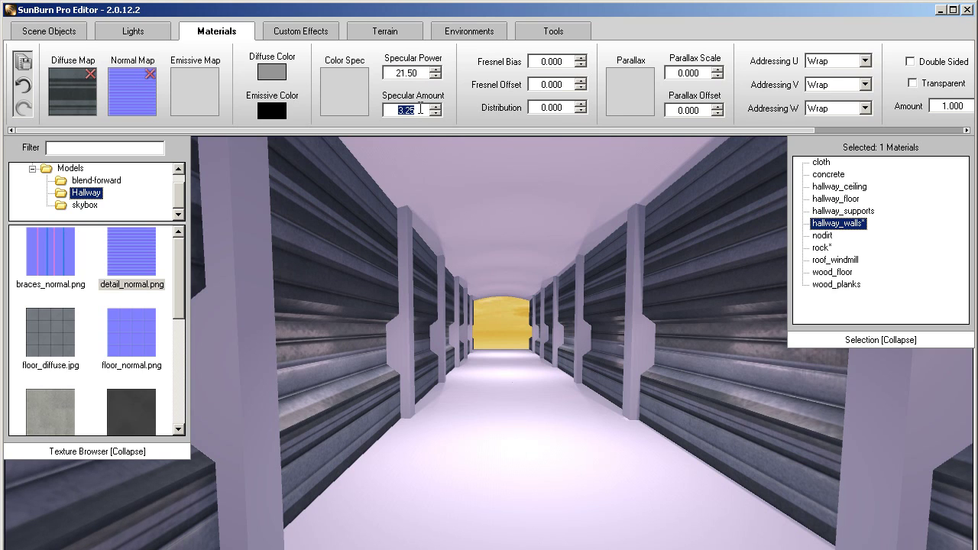
{"action": "scroll", "coordinate": [421, 108], "scroll_direction": "down", "scroll_amount": 3}
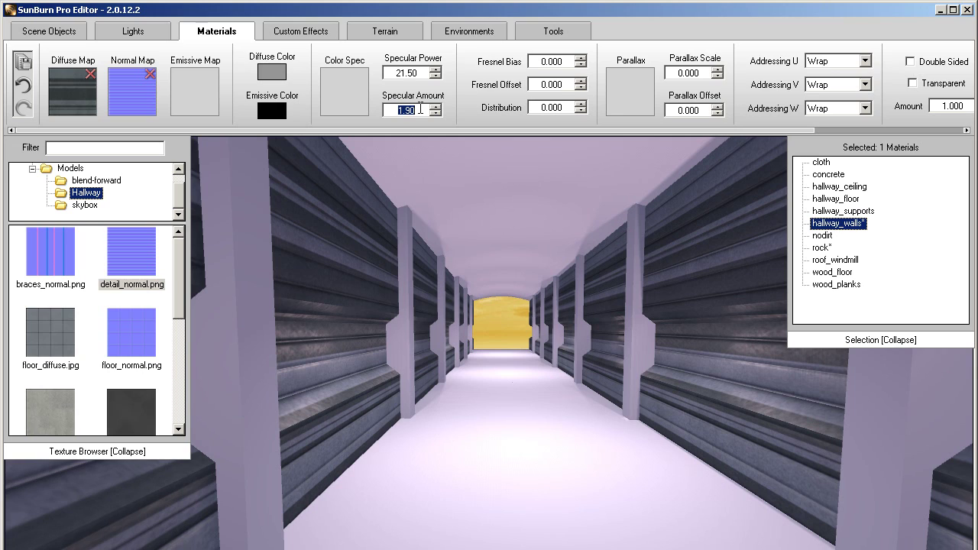
Set the hallway_walls material's specular power to 32 and its specular amount to 1.00.
{"action": "left_click", "coordinate": [418, 72]}
{"action": "type", "text": "32"}
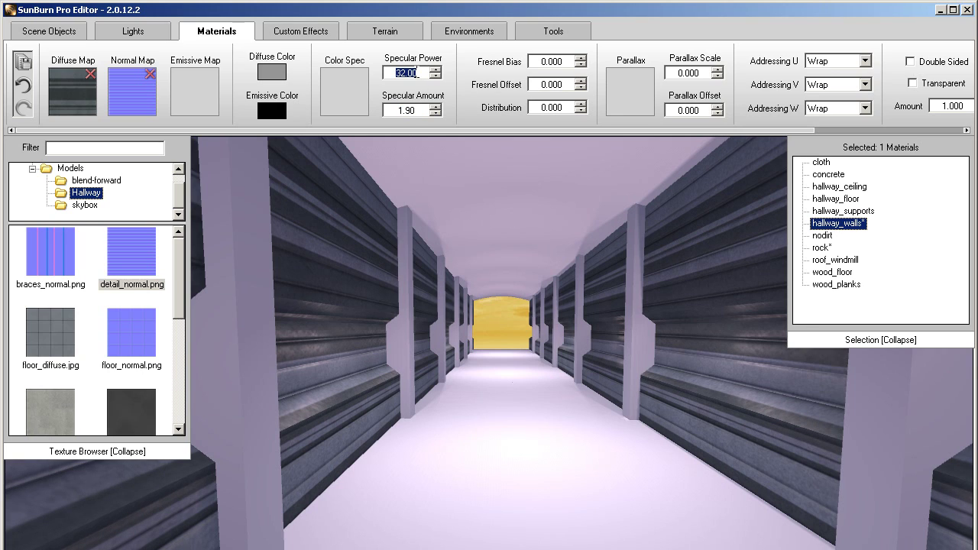
{"action": "left_click", "coordinate": [415, 108]}
{"action": "scroll", "coordinate": [415, 107], "scroll_direction": "down", "scroll_amount": 3}
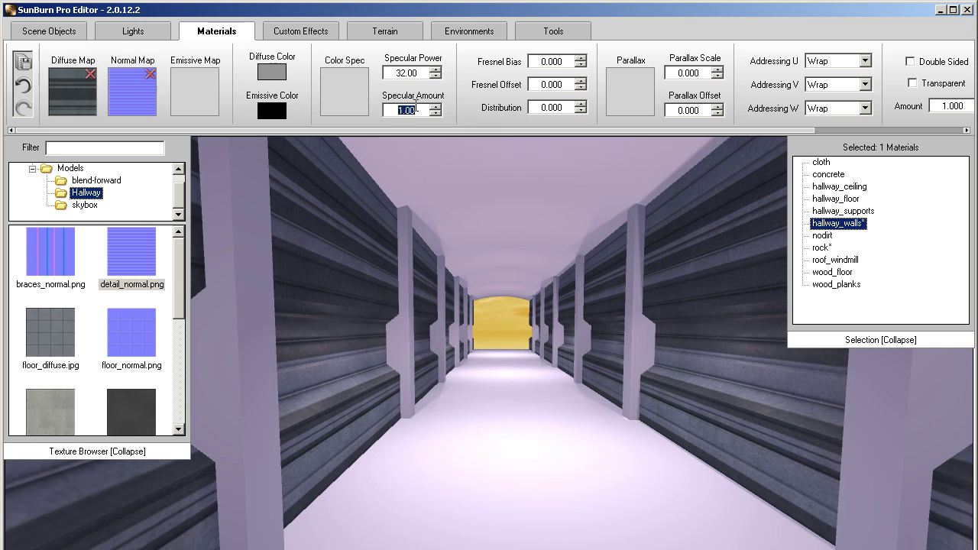
Enable transparency for the hallway_walls material.
{"action": "left_click", "coordinate": [413, 150]}
{"action": "scroll", "coordinate": [421, 123], "scroll_direction": "right", "scroll_amount": 3}
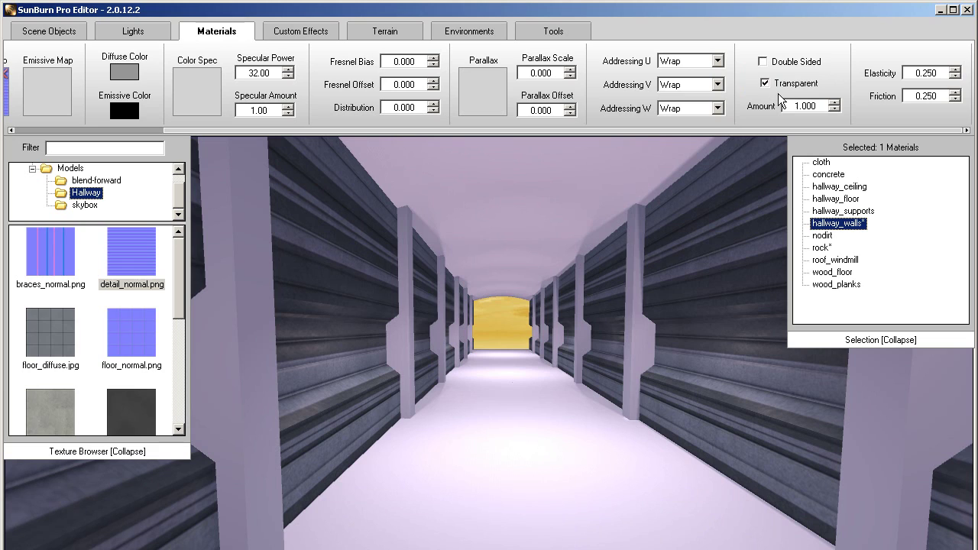
Lower the hallway_walls material's transparency amount to 0.820 and turn its transparency off.
{"action": "scroll", "coordinate": [784, 103], "scroll_direction": "down", "scroll_amount": 1}
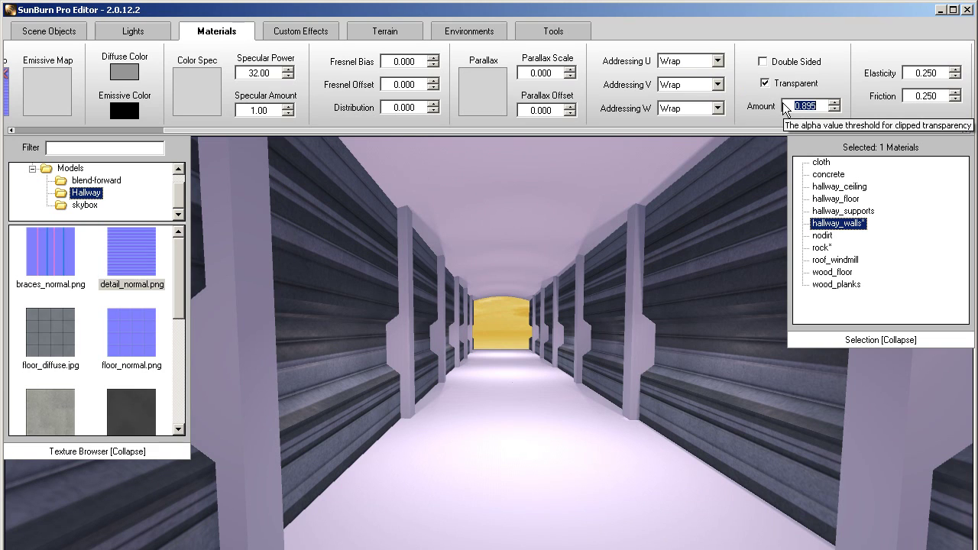
{"action": "left_click", "coordinate": [766, 83]}
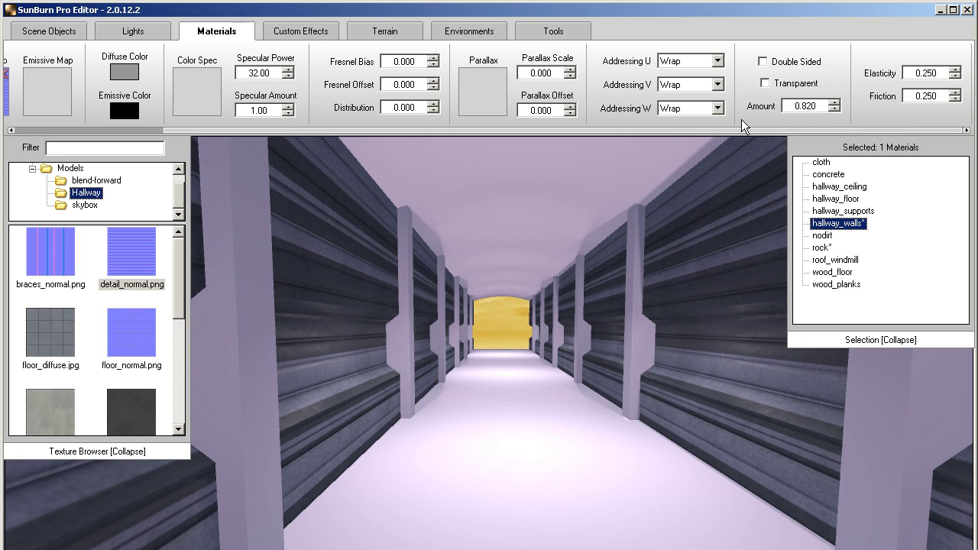
Assign floor_diffuse.jpg as the diffuse map and floor_normal.png as the normal map of the hallway_floor material.
{"action": "scroll", "coordinate": [741, 120], "scroll_direction": "left", "scroll_amount": 5}
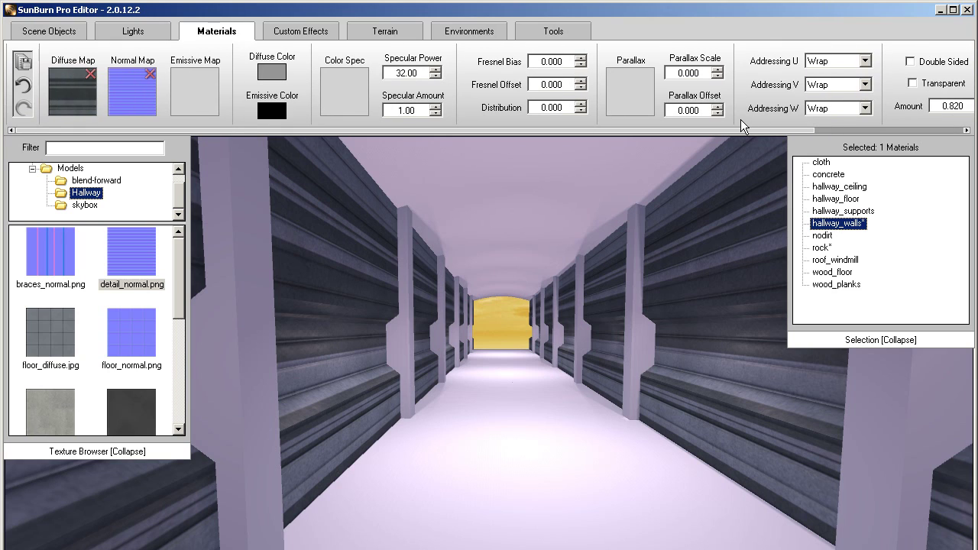
{"action": "left_click", "coordinate": [834, 199]}
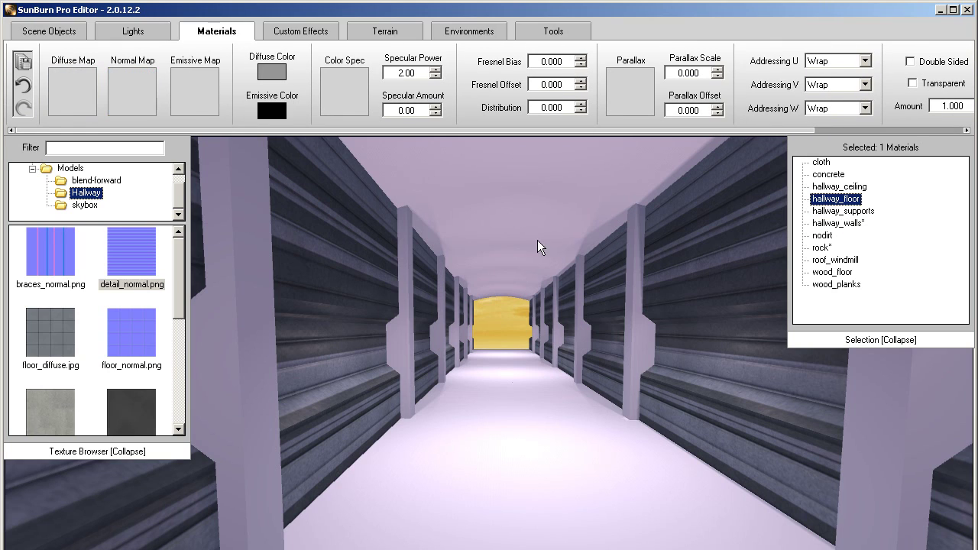
{"action": "left_click_drag", "start_coordinate": [50, 337], "coordinate": [74, 91]}
{"action": "mouse_move", "coordinate": [147, 354]}
{"action": "left_mouse_down"}
{"action": "mouse_move", "coordinate": [115, 120]}
{"action": "mouse_move", "coordinate": [128, 98]}
{"action": "left_mouse_up"}
Set the hallway_floor material's specular power to 32 and its specular amount to 1.
{"action": "double_click", "coordinate": [407, 73]}
{"action": "type", "text": "32"}
{"action": "key", "text": "Return"}
{"action": "left_click", "coordinate": [411, 112]}
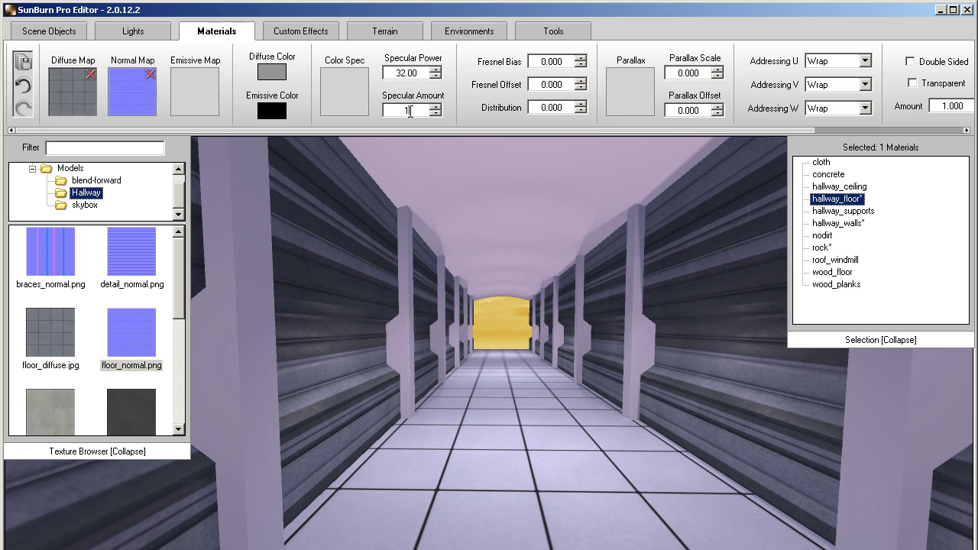
{"action": "type", "text": "1"}
{"action": "key", "text": "Return"}
Give the hallway_supports material metal_colored_diffuse.jpg as its diffuse map and the metal_siding normal texture as its normal map.
{"action": "left_click", "coordinate": [817, 211]}
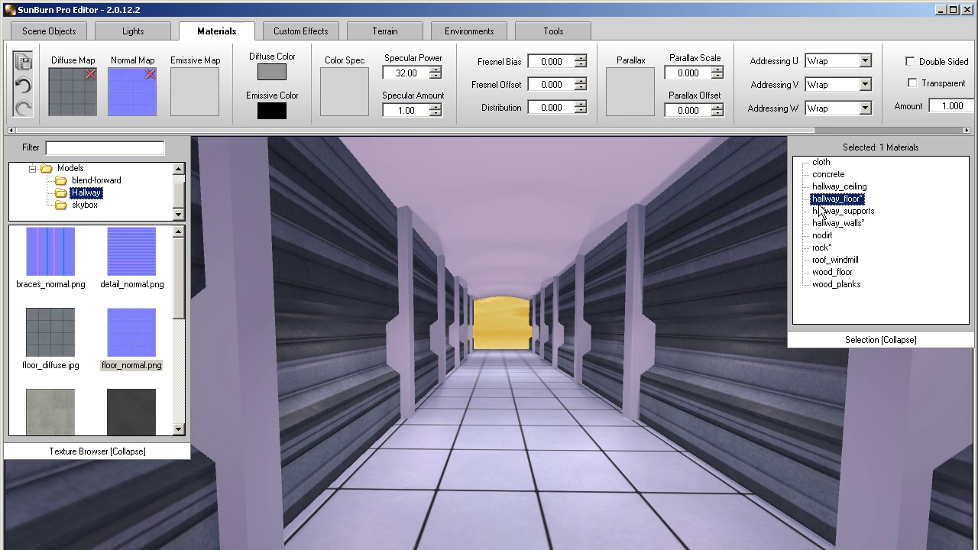
{"action": "left_click_drag", "start_coordinate": [51, 399], "coordinate": [77, 95]}
{"action": "left_click_drag", "start_coordinate": [175, 287], "coordinate": [142, 102]}
Set the hallway_supports material's specular power to 32 and its specular amount to 1.00.
{"action": "double_click", "coordinate": [403, 73]}
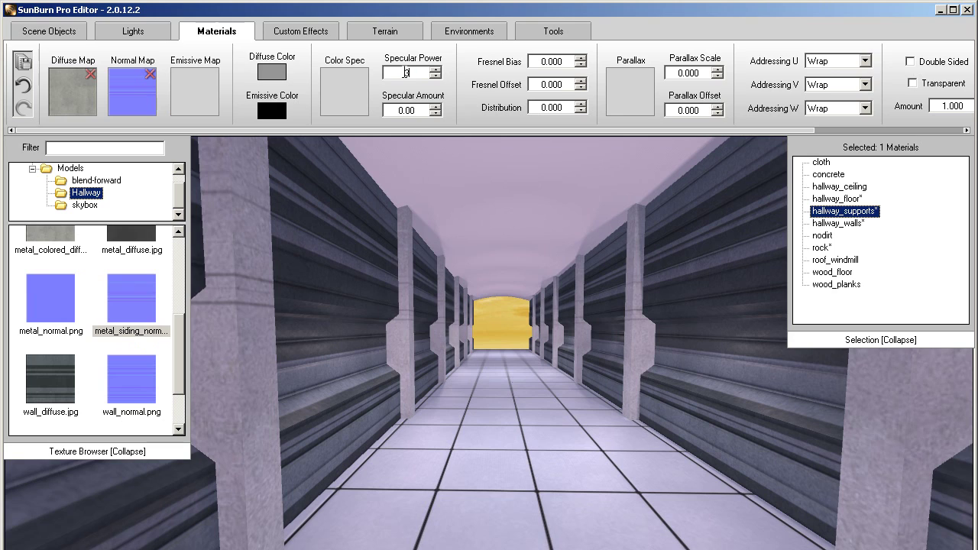
{"action": "type", "text": "32"}
{"action": "double_click", "coordinate": [409, 109]}
{"action": "key", "text": "Return"}
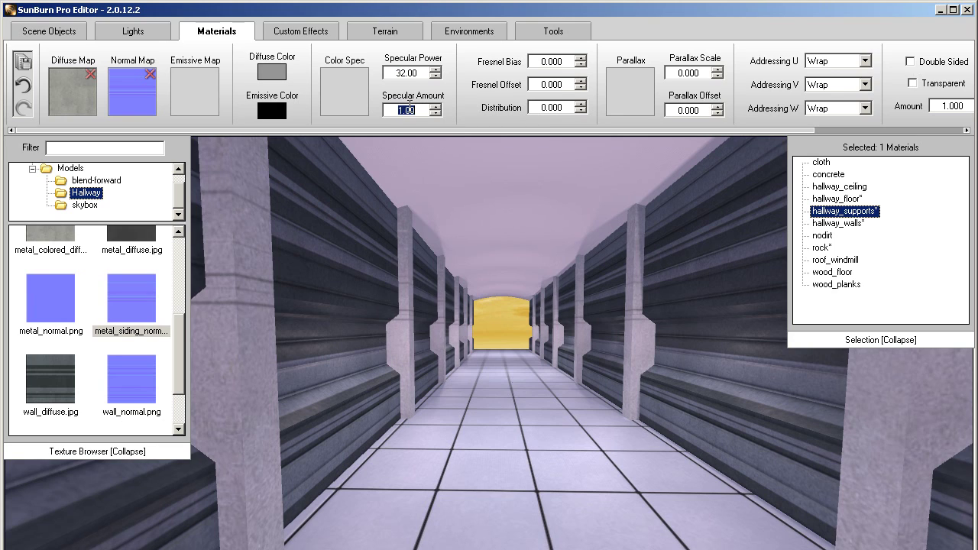
Give the hallway_ceiling material metal_colored_diffuse.jpg as its diffuse map and wall_ribbed_normal.png as its normal map.
{"action": "left_click", "coordinate": [829, 190]}
{"action": "scroll", "coordinate": [173, 333], "scroll_direction": "up", "scroll_amount": 4}
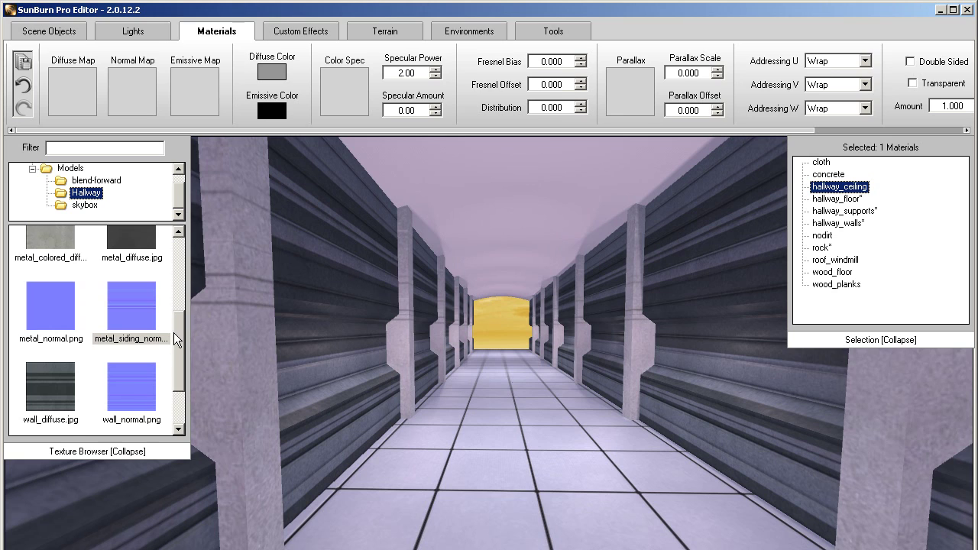
{"action": "left_click_drag", "start_coordinate": [51, 352], "coordinate": [80, 105]}
{"action": "scroll", "coordinate": [182, 294], "scroll_direction": "down", "scroll_amount": 1}
{"action": "scroll", "coordinate": [181, 295], "scroll_direction": "down", "scroll_amount": 4}
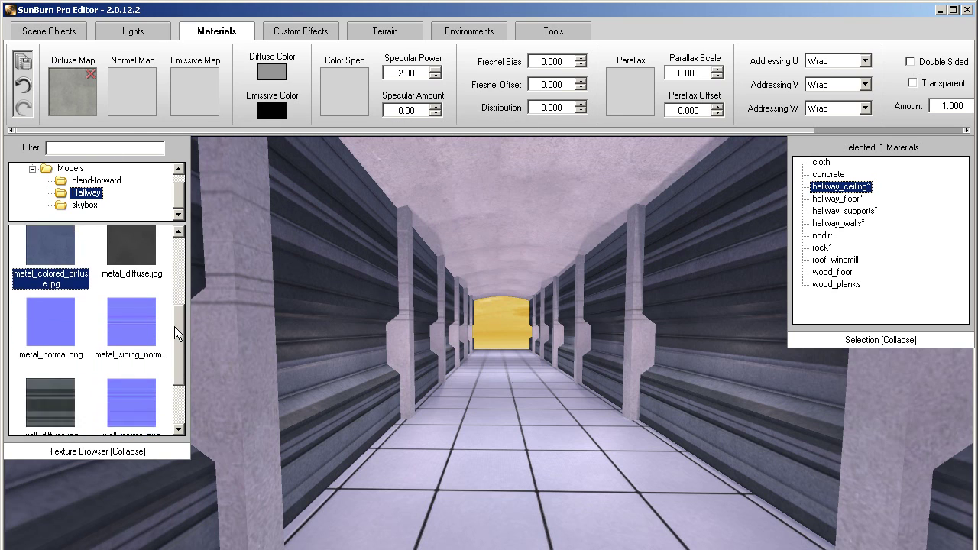
{"action": "left_click_drag", "start_coordinate": [145, 369], "coordinate": [129, 93]}
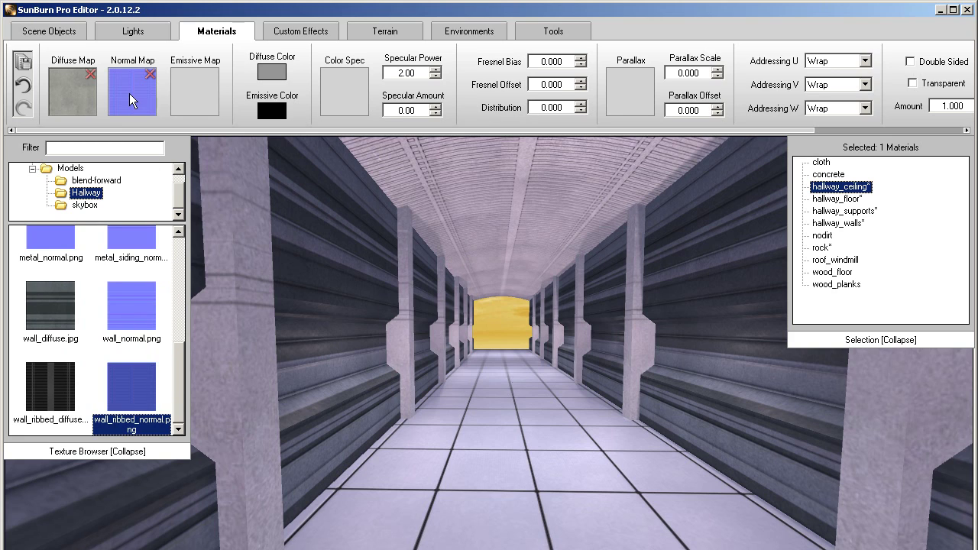
Set the hallway_ceiling material's specular power to 32 and its specular amount to 1.00.
{"action": "double_click", "coordinate": [417, 73]}
{"action": "type", "text": "32"}
{"action": "left_click", "coordinate": [406, 110]}
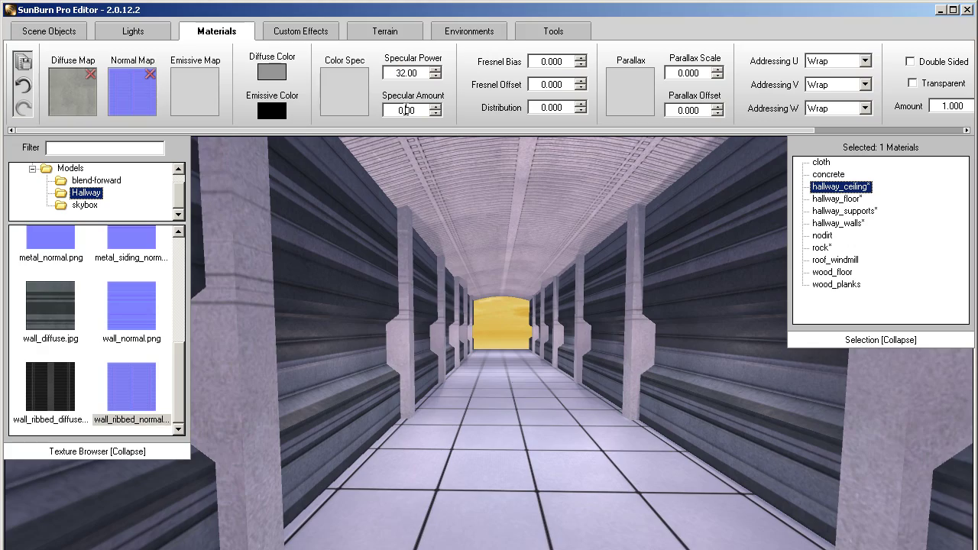
{"action": "double_click", "coordinate": [406, 110]}
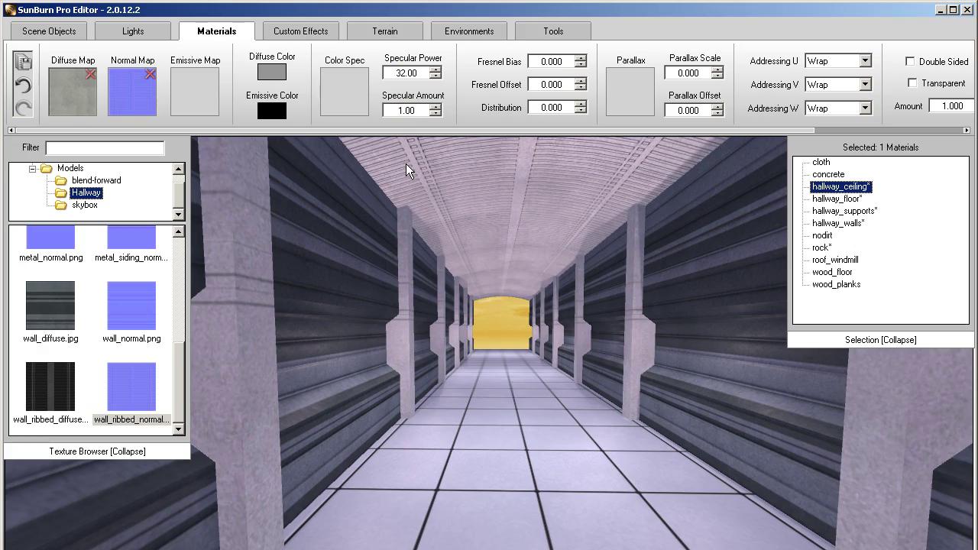